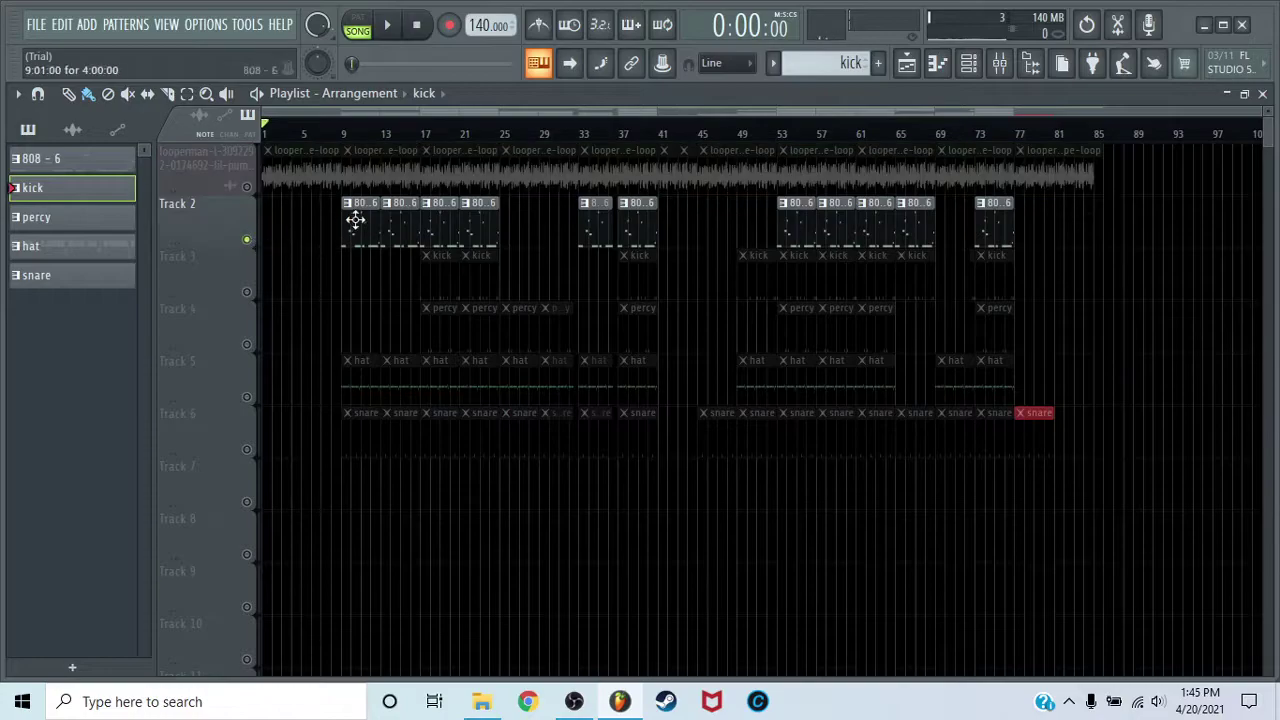
- Play the 808 - 6 pattern in the piano roll and look over its notes, then close it and stop playback
{"action": "key", "text": "space"}
{"action": "left_click", "coordinate": [365, 24]}
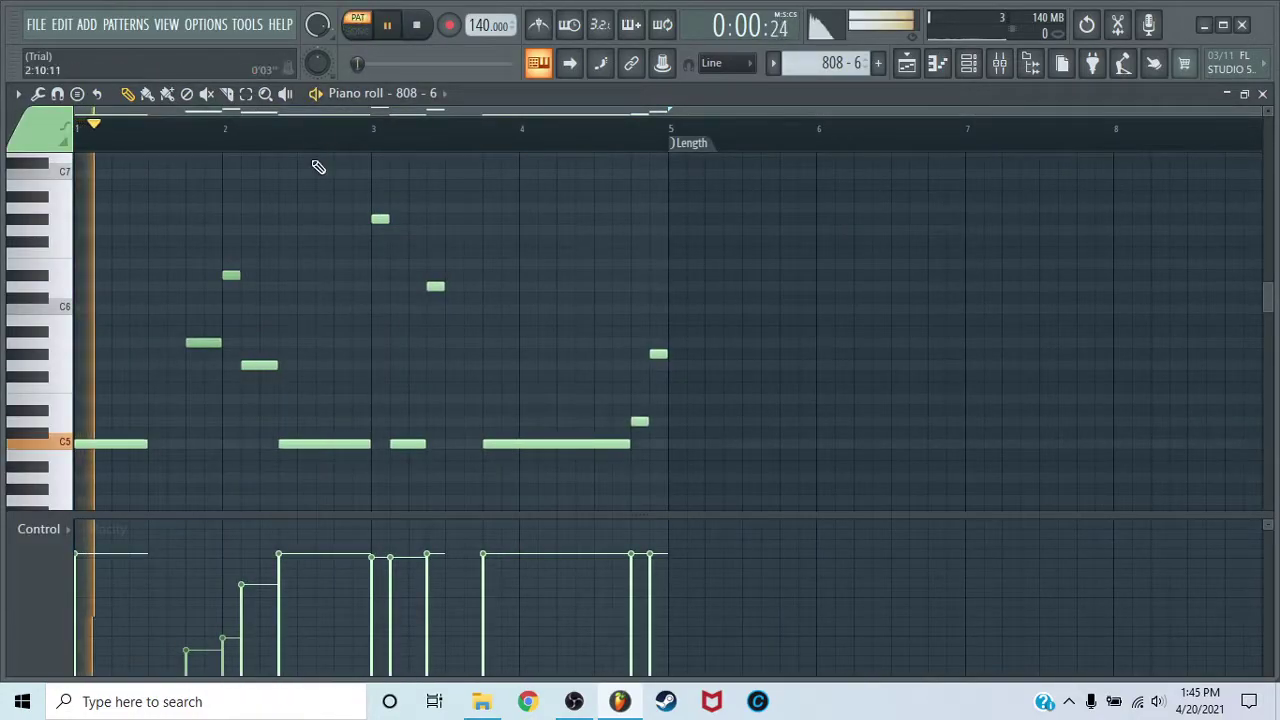
{"action": "scroll", "coordinate": [320, 185], "scroll_direction": "down", "scroll_amount": 2}
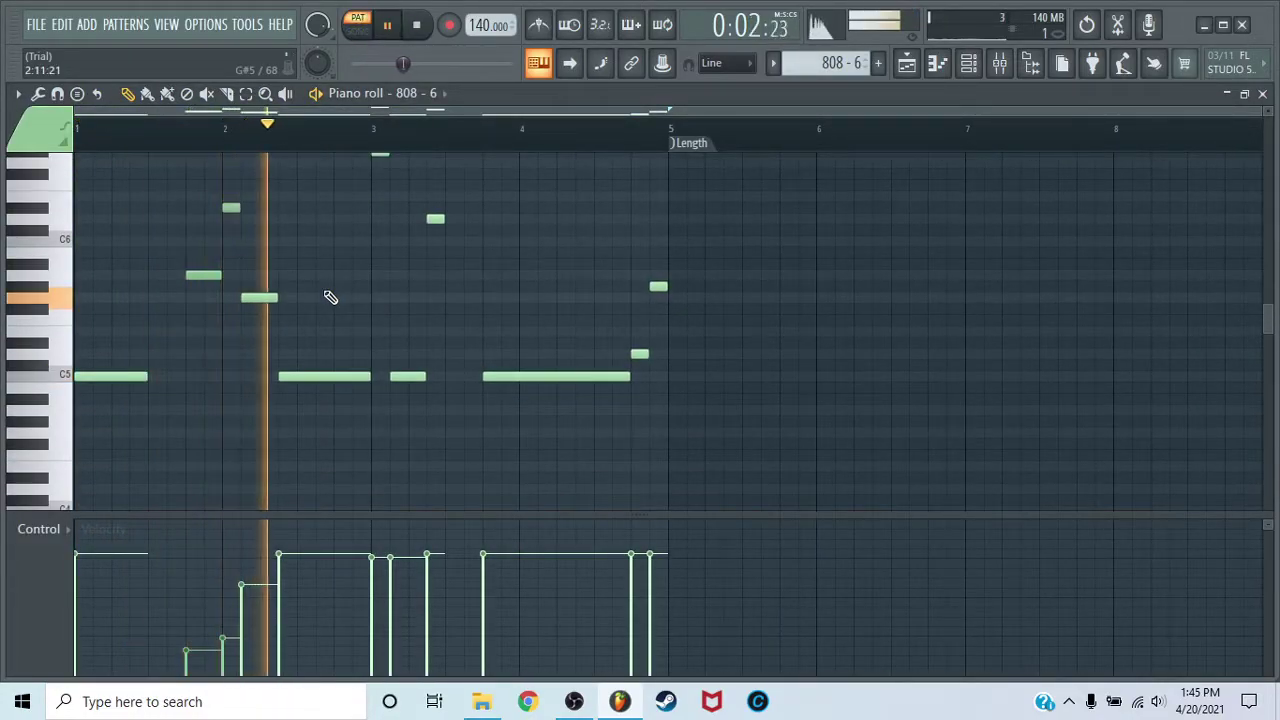
{"action": "scroll", "coordinate": [330, 297], "scroll_direction": "up", "scroll_amount": 3}
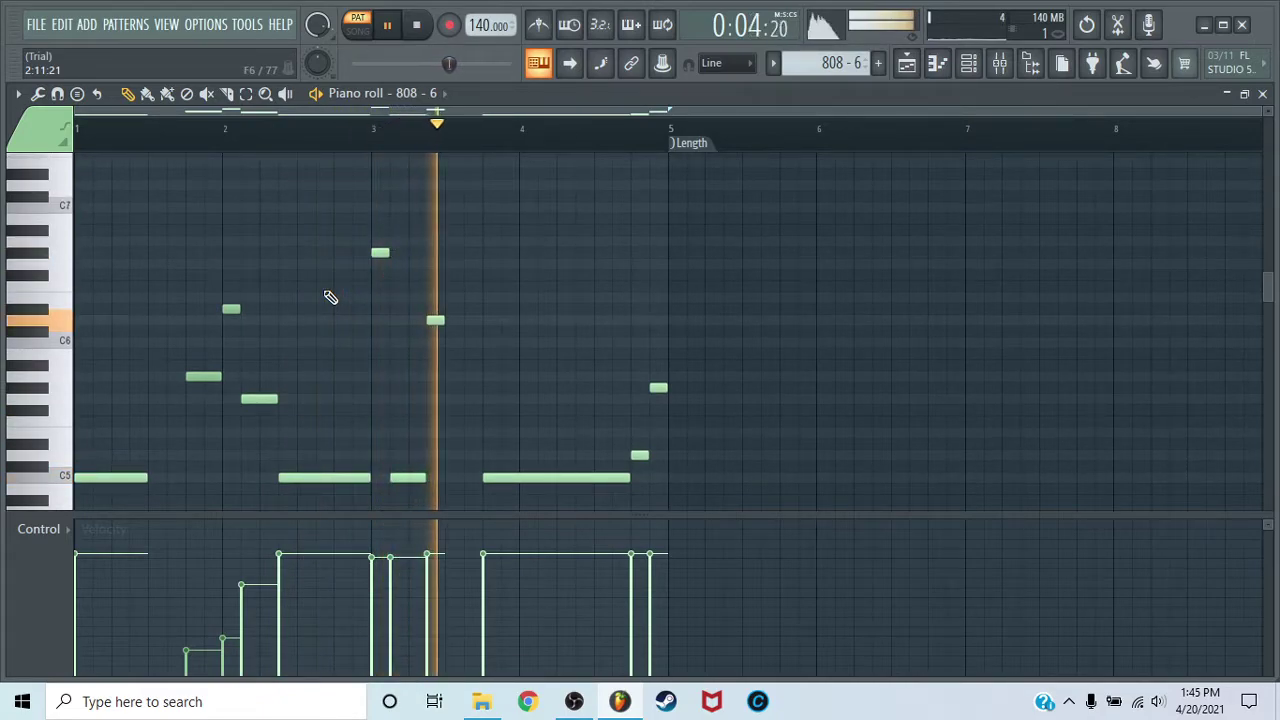
{"action": "scroll", "coordinate": [330, 296], "scroll_direction": "down", "scroll_amount": 3}
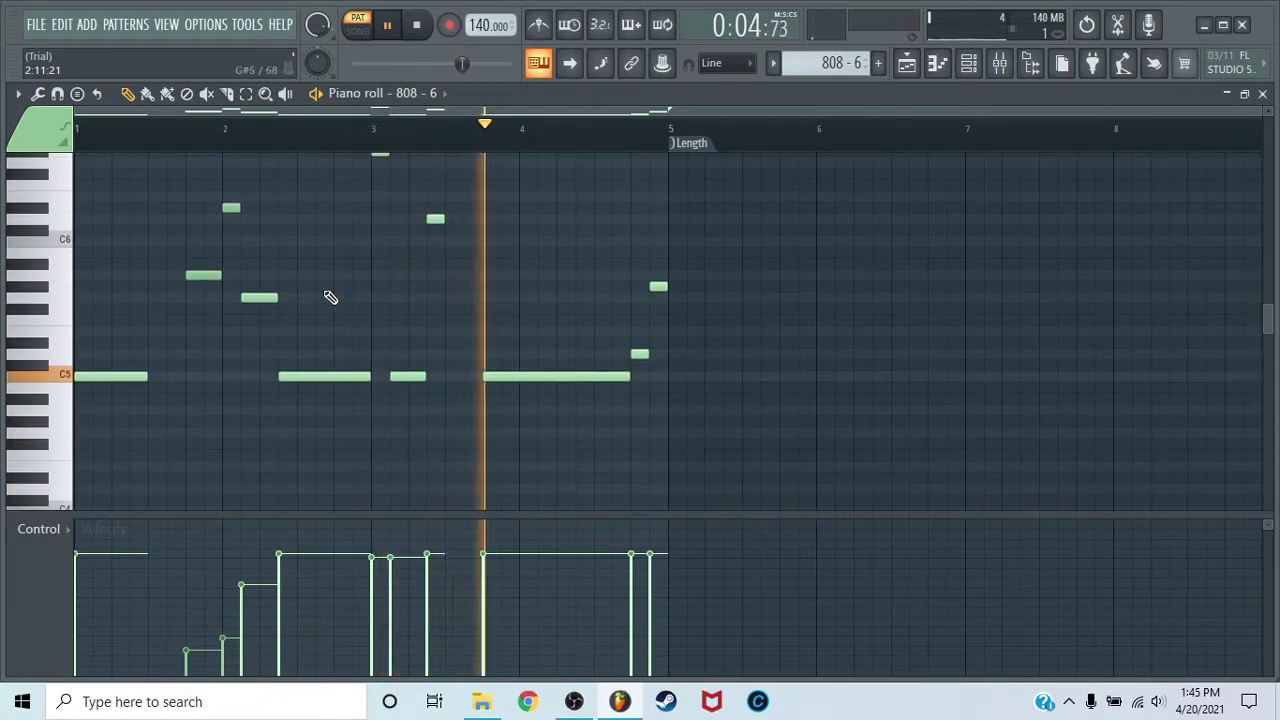
{"action": "left_click", "coordinate": [1262, 93]}
{"action": "key", "text": "space"}
- Solo Track 3 and play the kick pattern in the piano roll
{"action": "right_click", "coordinate": [249, 291]}
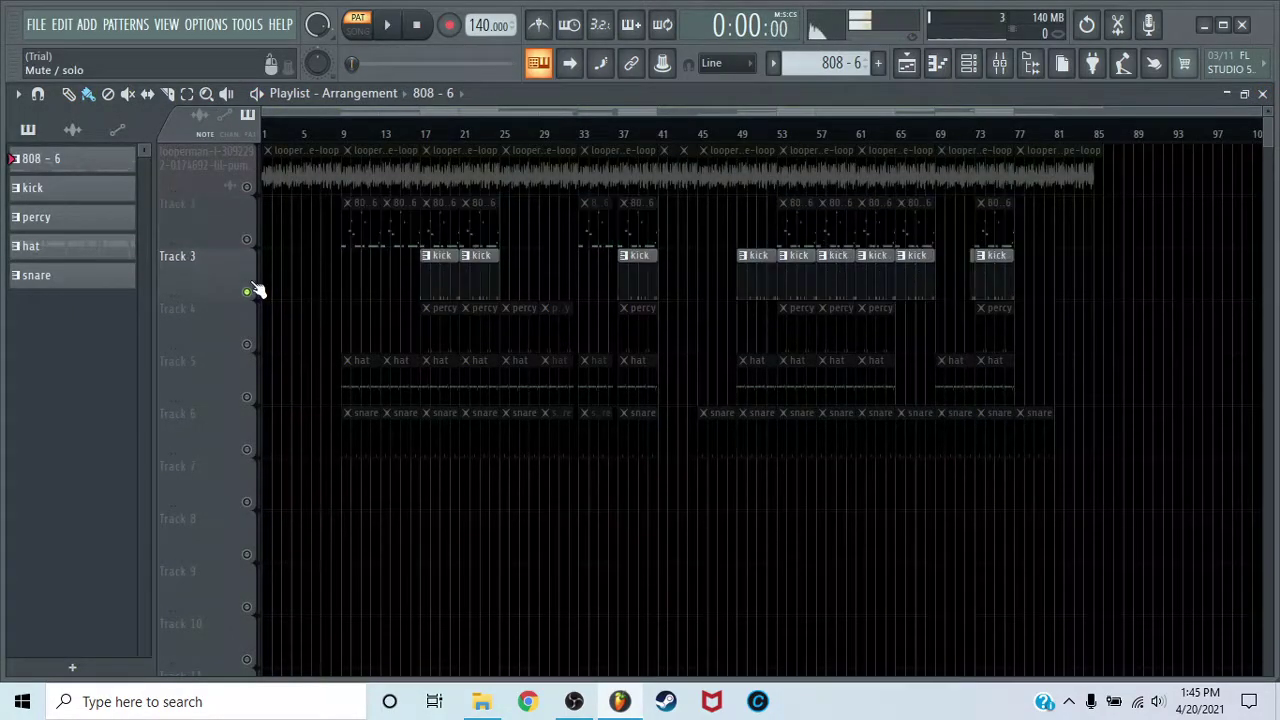
{"action": "double_click", "coordinate": [428, 273]}
{"action": "scroll", "coordinate": [371, 149], "scroll_direction": "down", "scroll_amount": 2}
{"action": "key", "text": "space"}
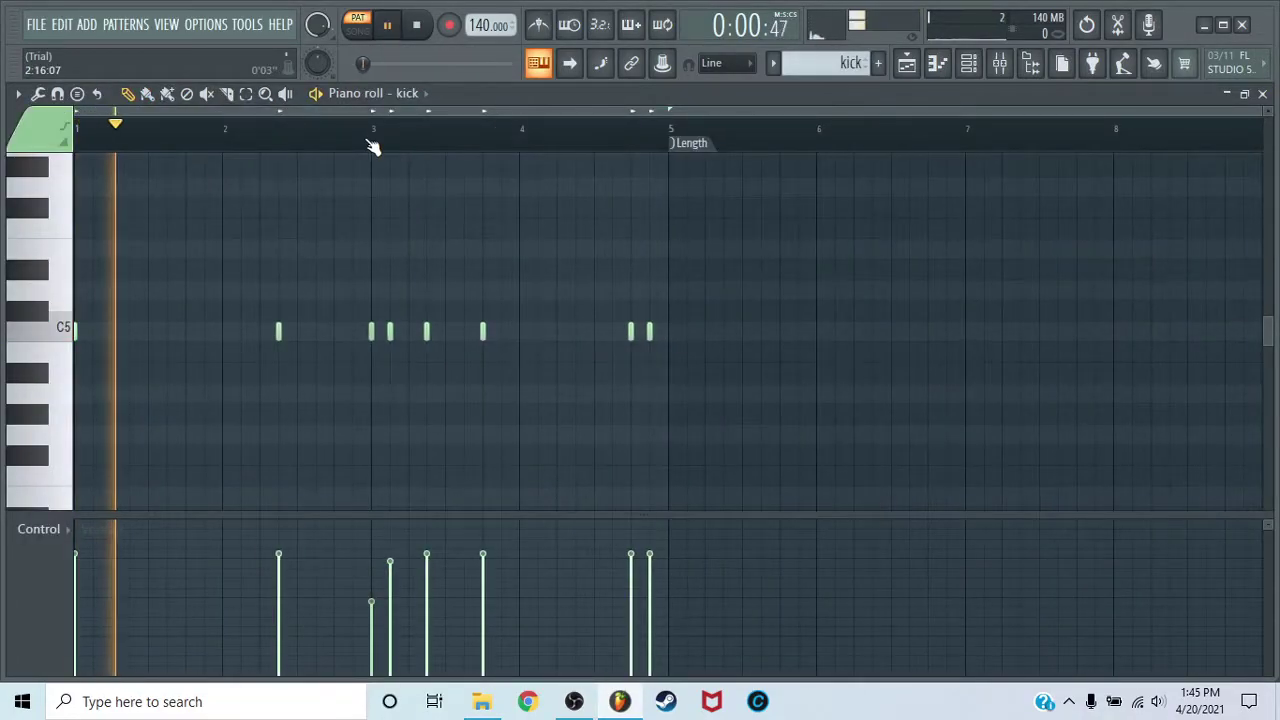
{"action": "left_click", "coordinate": [1003, 63]}
{"action": "left_click", "coordinate": [1003, 63]}
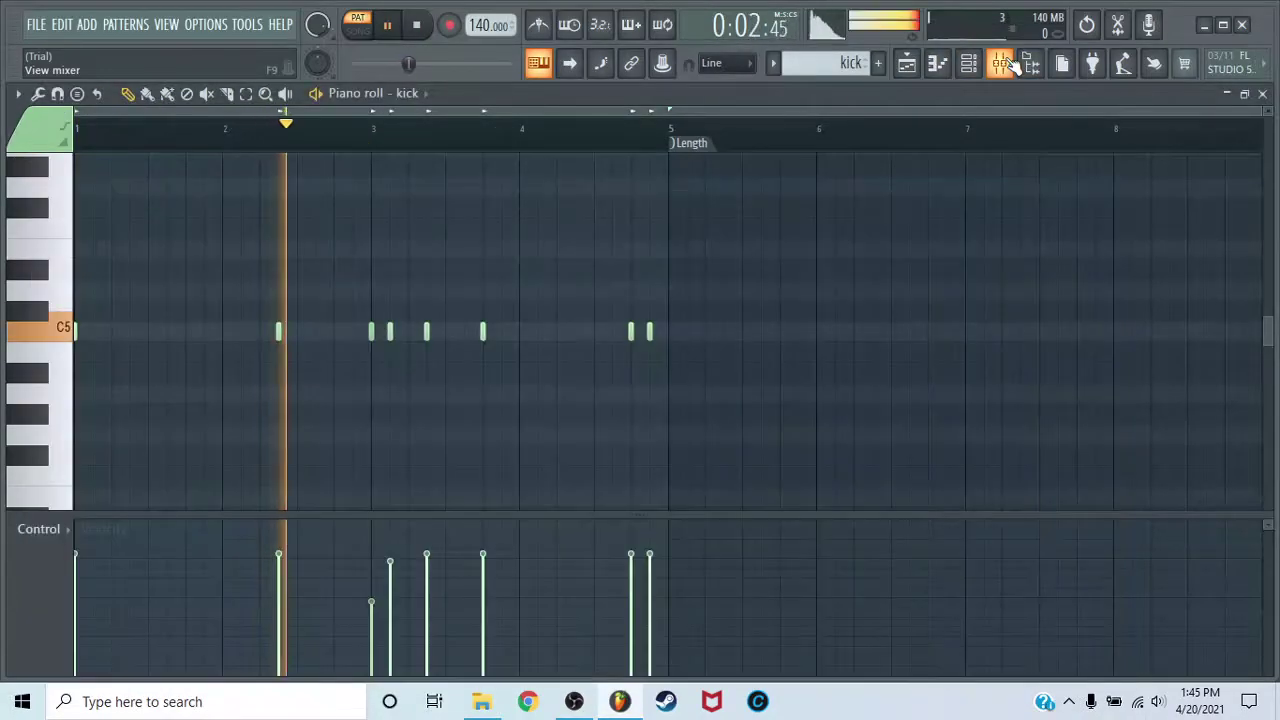
- Examine the Fruity WaveShaper effect on the 808 - 6 mixer track, then return to the playlist
{"action": "key", "text": "F9"}
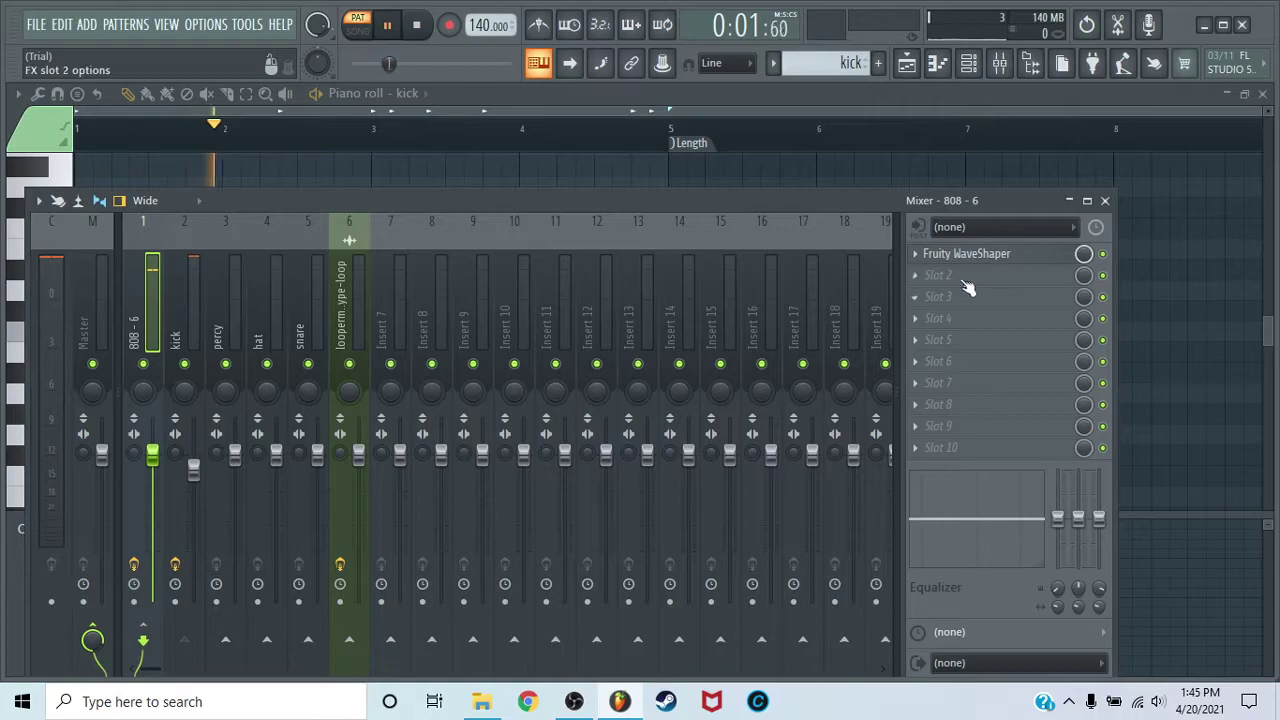
{"action": "left_click", "coordinate": [967, 256]}
{"action": "left_click", "coordinate": [967, 256]}
{"action": "left_click", "coordinate": [1104, 200]}
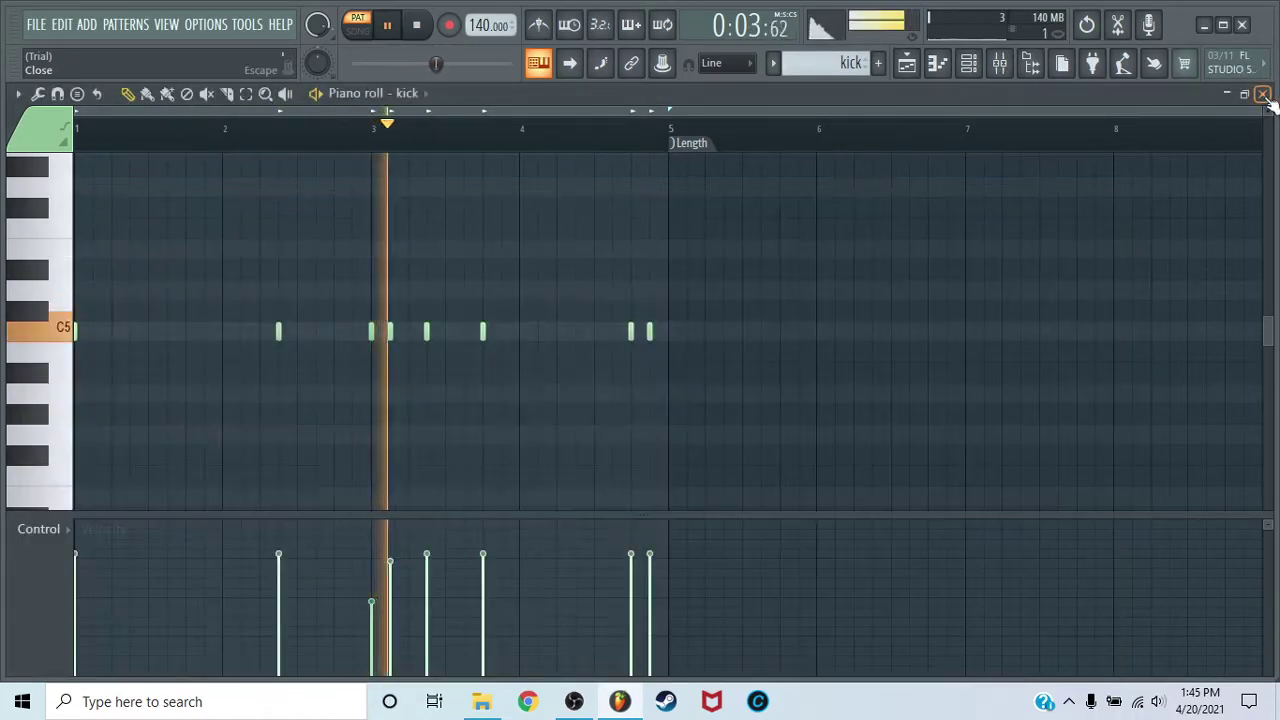
{"action": "left_click", "coordinate": [1262, 94]}
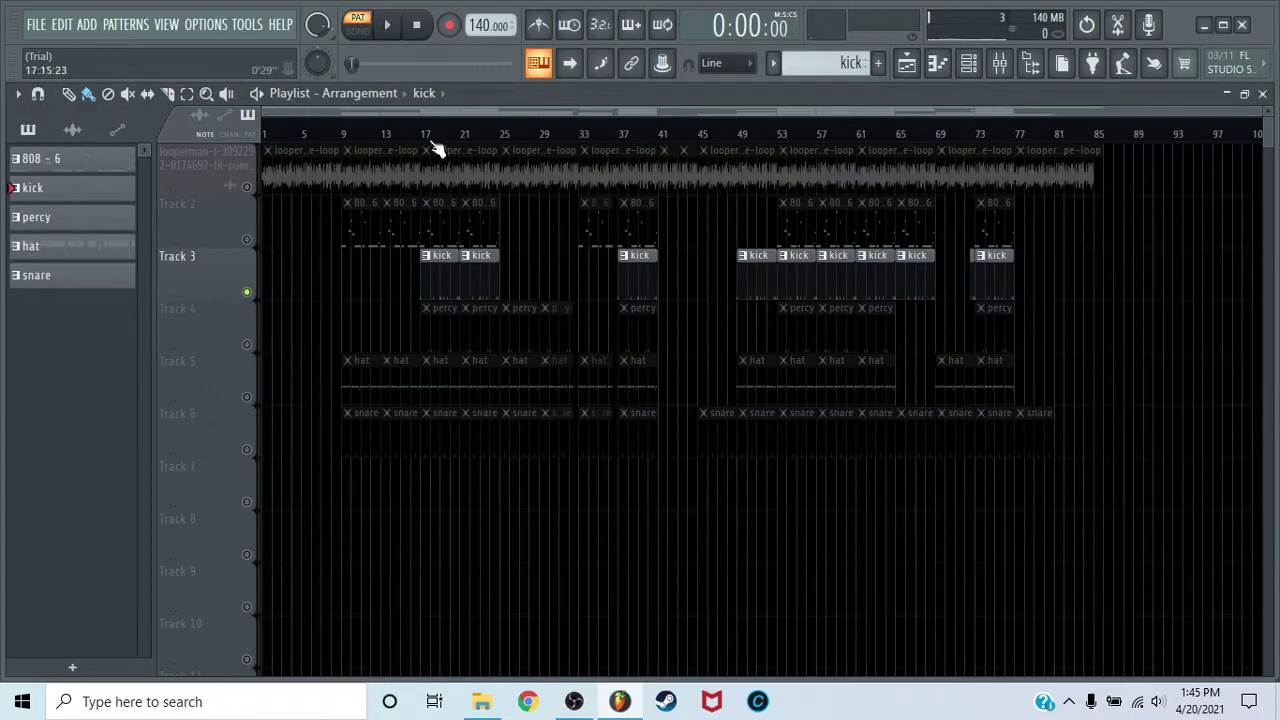
- Solo Track 4 and play the percy pattern in the piano roll, then return to the playlist
{"action": "scroll", "coordinate": [437, 145], "scroll_direction": "up", "scroll_amount": 3}
{"action": "right_click", "coordinate": [247, 344]}
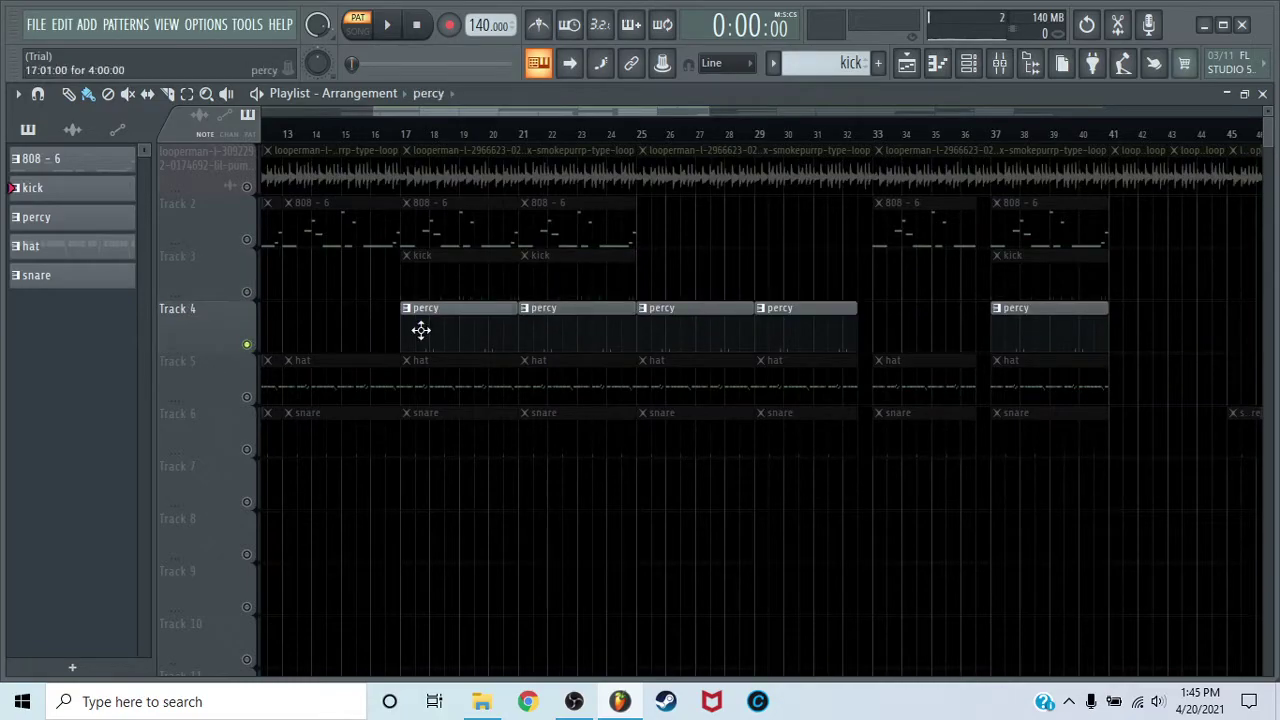
{"action": "double_click", "coordinate": [421, 330]}
{"action": "scroll", "coordinate": [391, 137], "scroll_direction": "down", "scroll_amount": 2}
{"action": "key", "text": "space"}
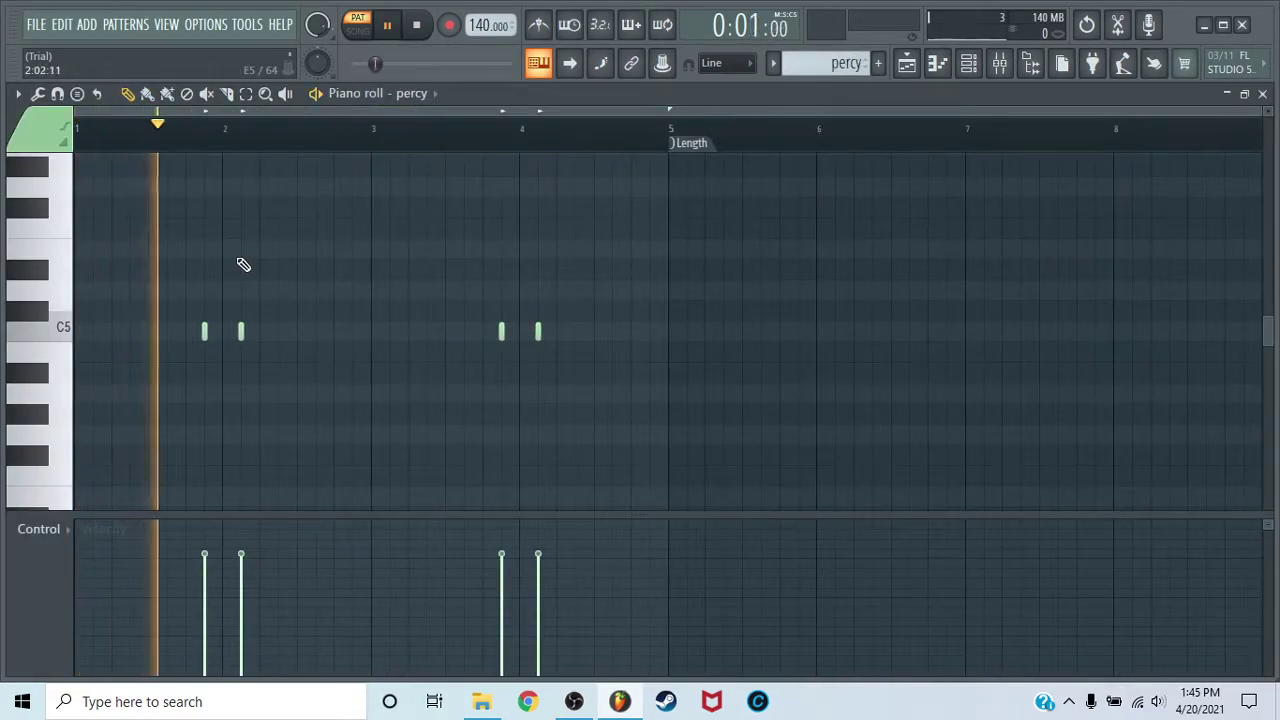
{"action": "left_click", "coordinate": [1262, 93]}
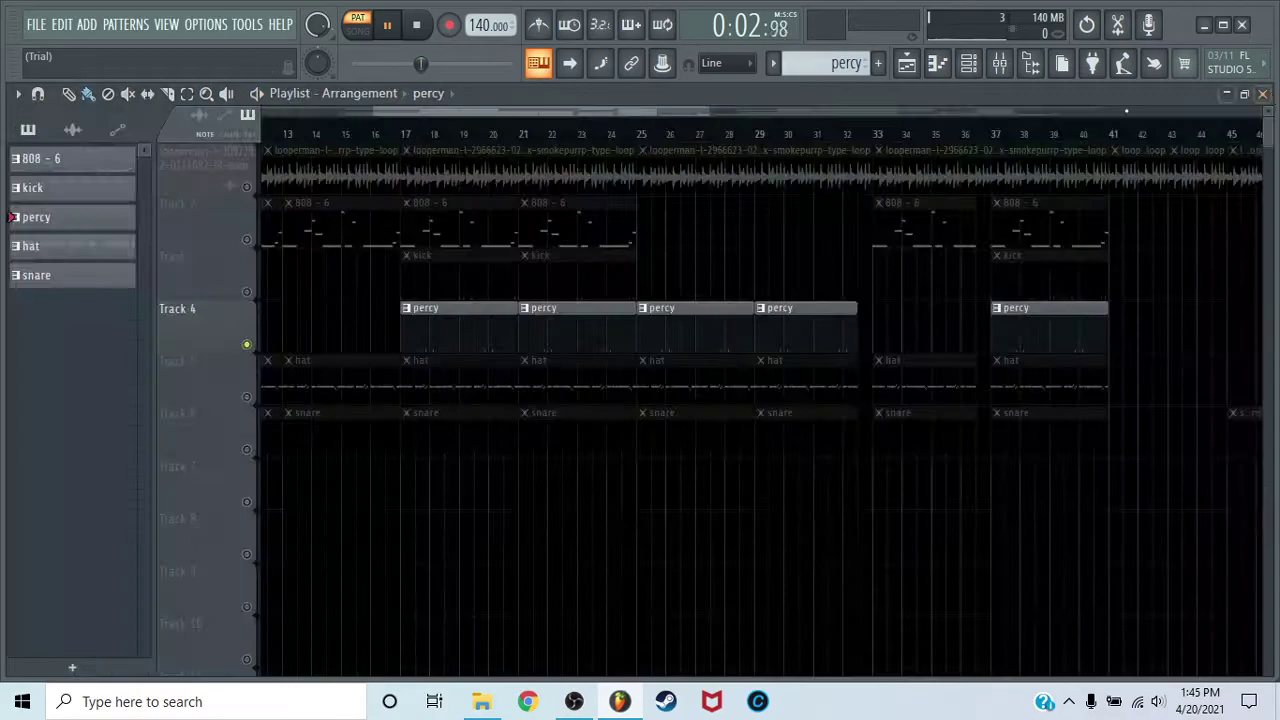
{"action": "key", "text": "space"}
- Solo Track 5 and play the hat pattern in the piano roll, then return to the playlist
{"action": "right_click", "coordinate": [247, 396]}
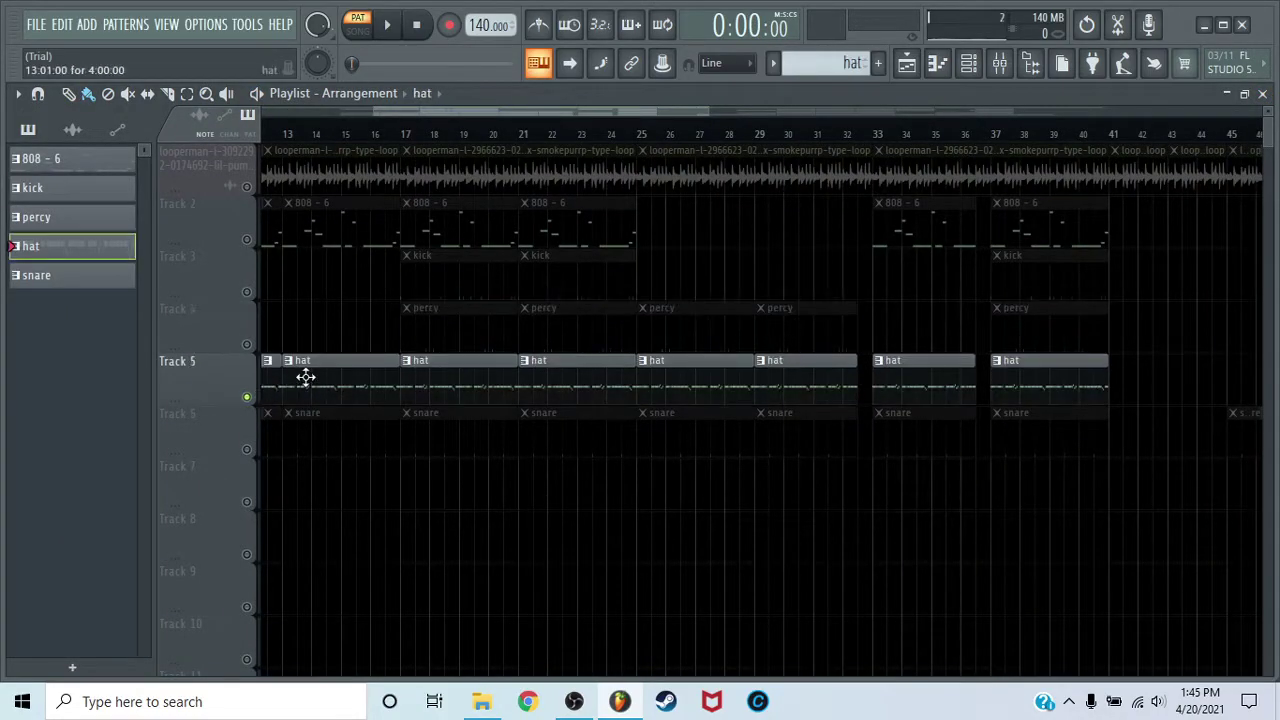
{"action": "double_click", "coordinate": [306, 374]}
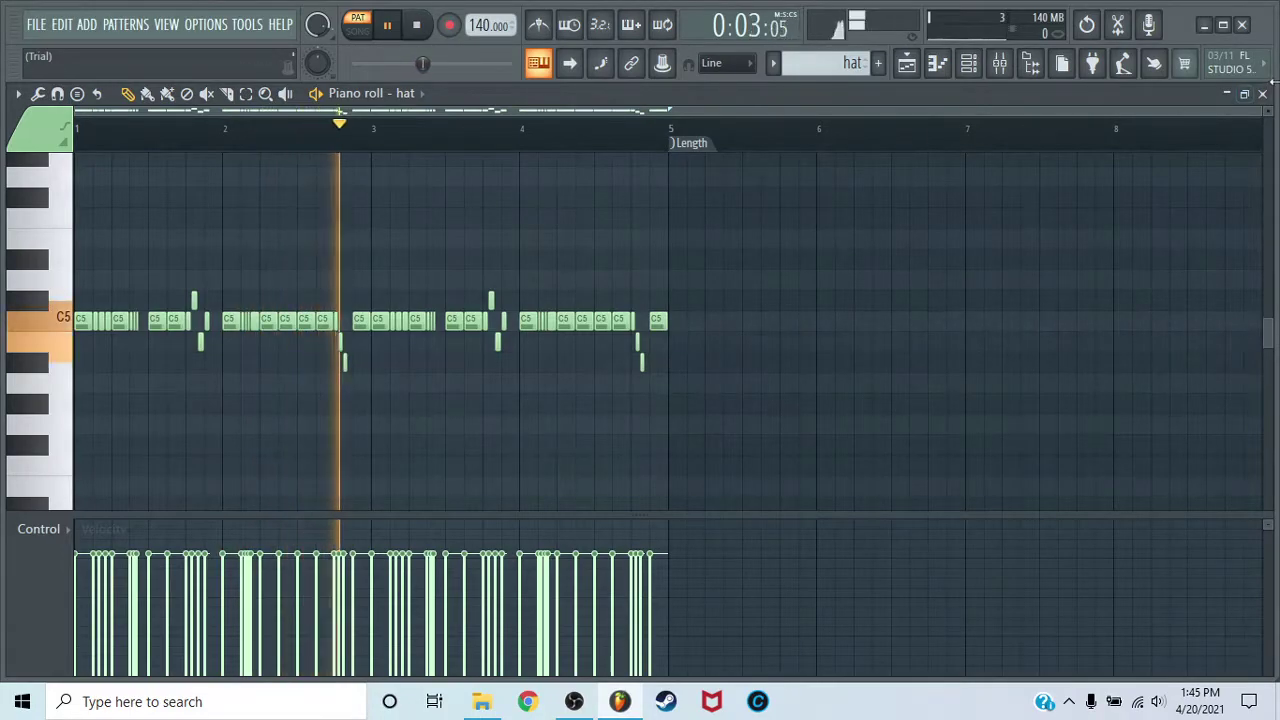
{"action": "key", "text": "Escape"}
- Solo Track 6 and play the snare pattern in the piano roll
{"action": "right_click", "coordinate": [247, 449]}
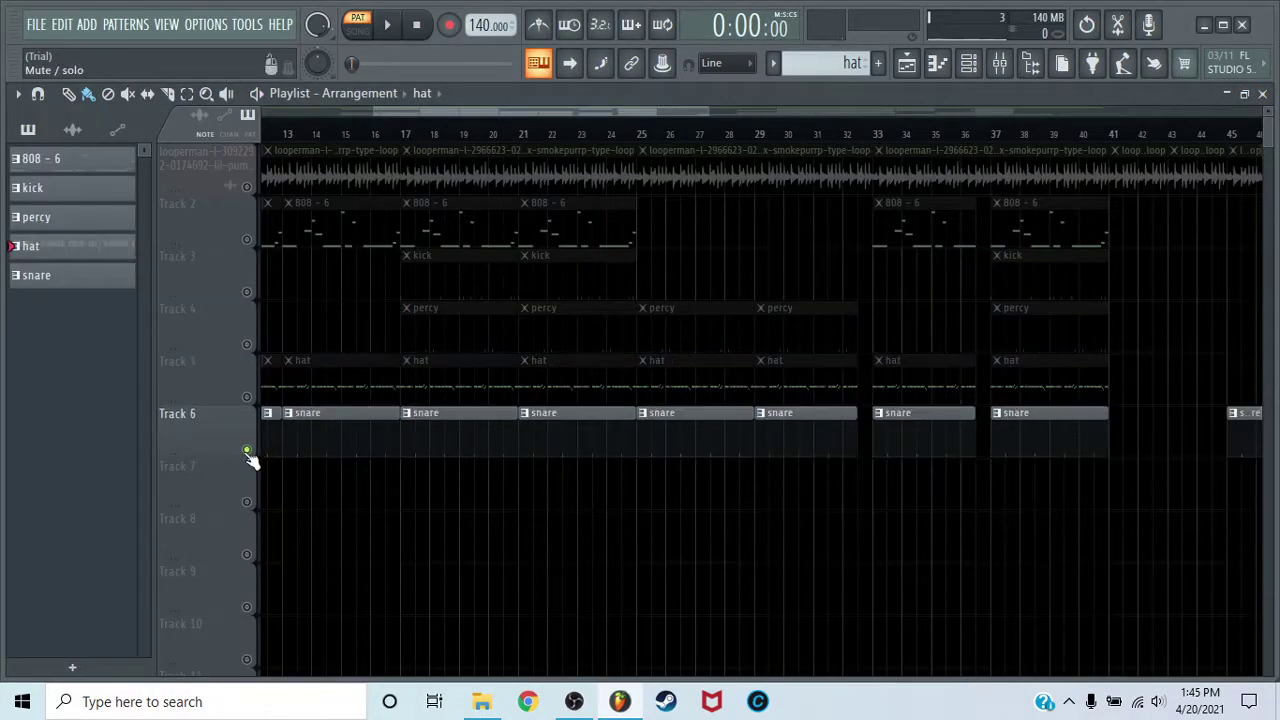
{"action": "double_click", "coordinate": [316, 437]}
{"action": "key", "text": "space"}
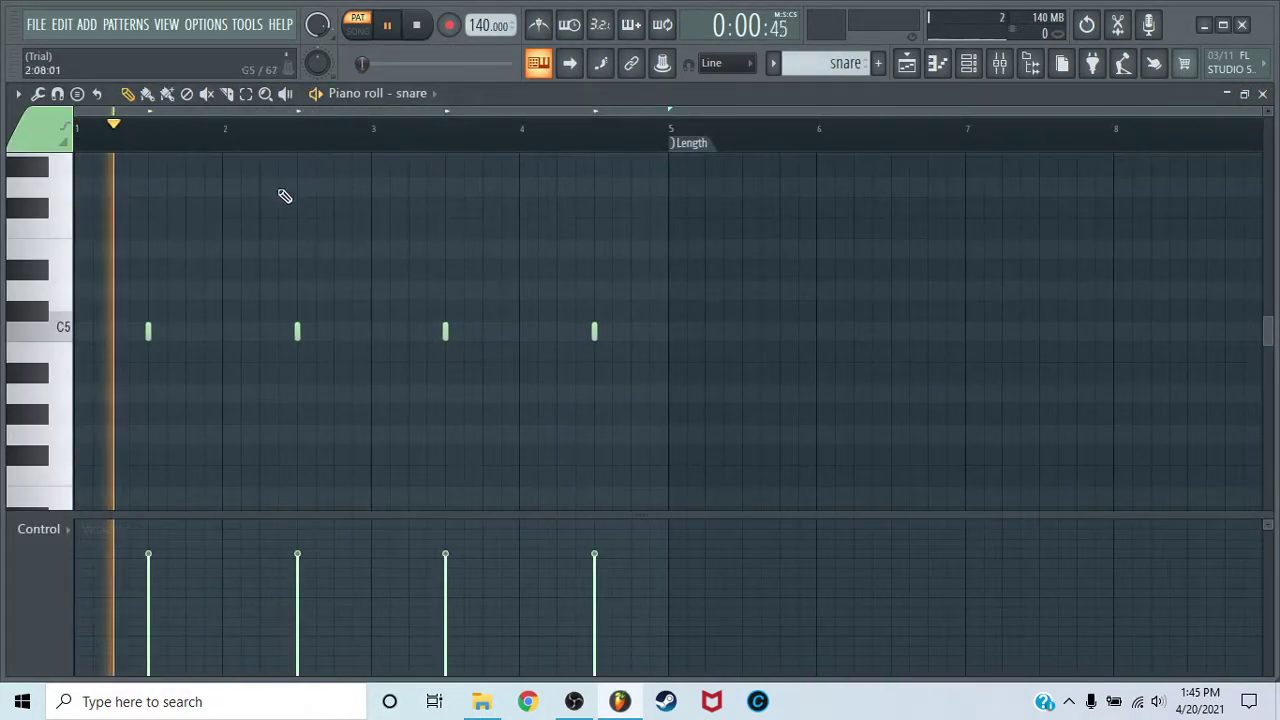
{"action": "left_click", "coordinate": [999, 64]}
{"action": "left_click", "coordinate": [999, 64]}
- Examine the snare channel's miscellaneous settings from the channel rack, then return to the playlist overview
{"action": "left_click", "coordinate": [967, 64]}
{"action": "left_click", "coordinate": [143, 400]}
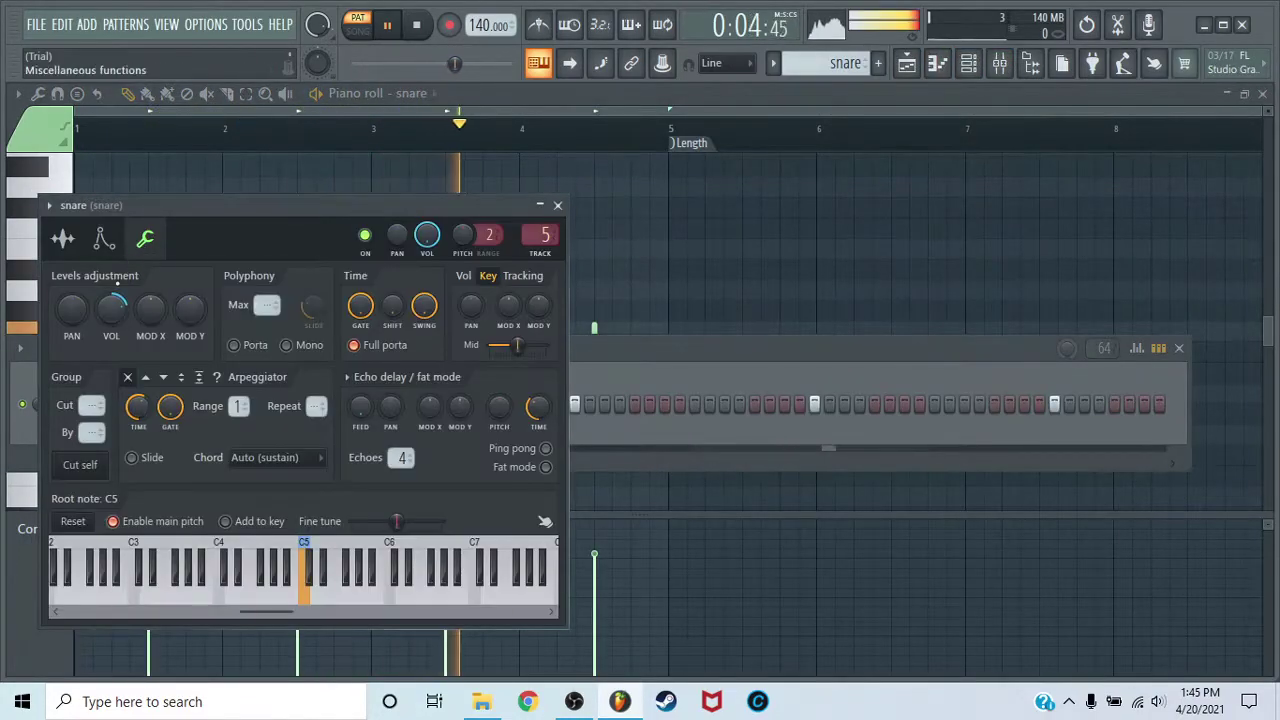
{"action": "left_click", "coordinate": [558, 206]}
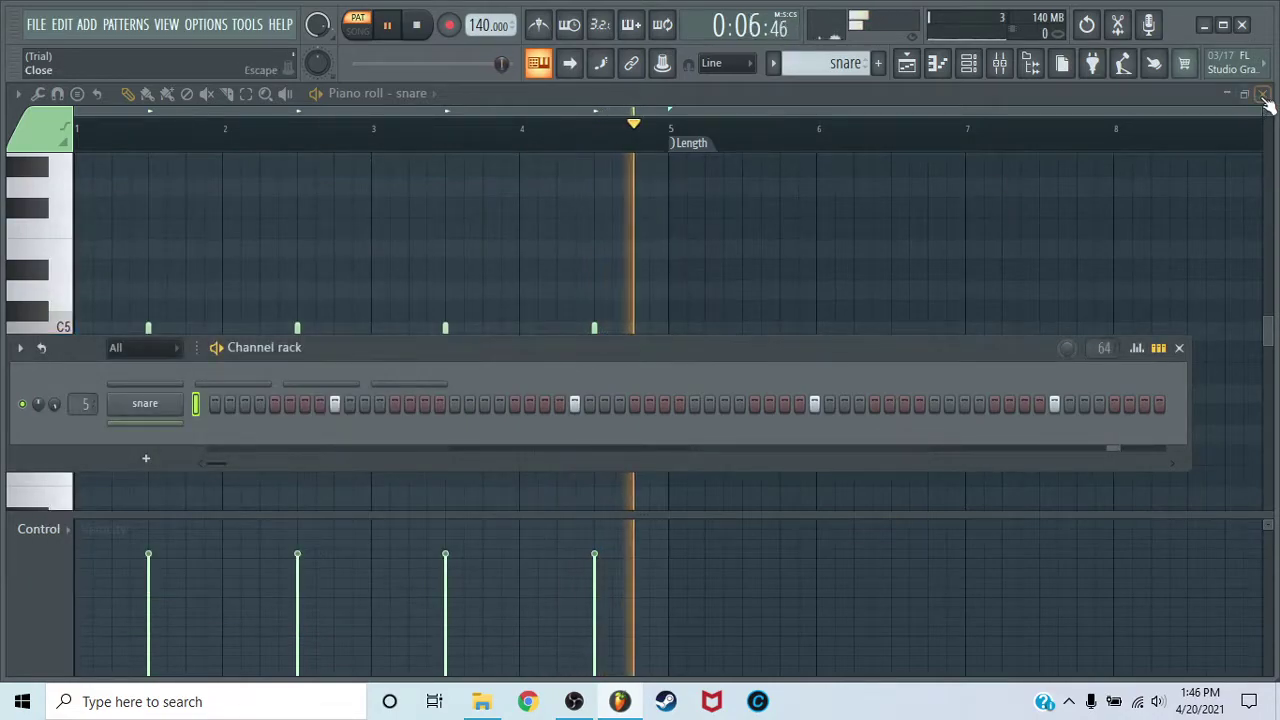
{"action": "key", "text": "F5"}
{"action": "left_click", "coordinate": [1178, 348]}
{"action": "scroll", "coordinate": [928, 140], "scroll_direction": "down", "scroll_amount": 4}
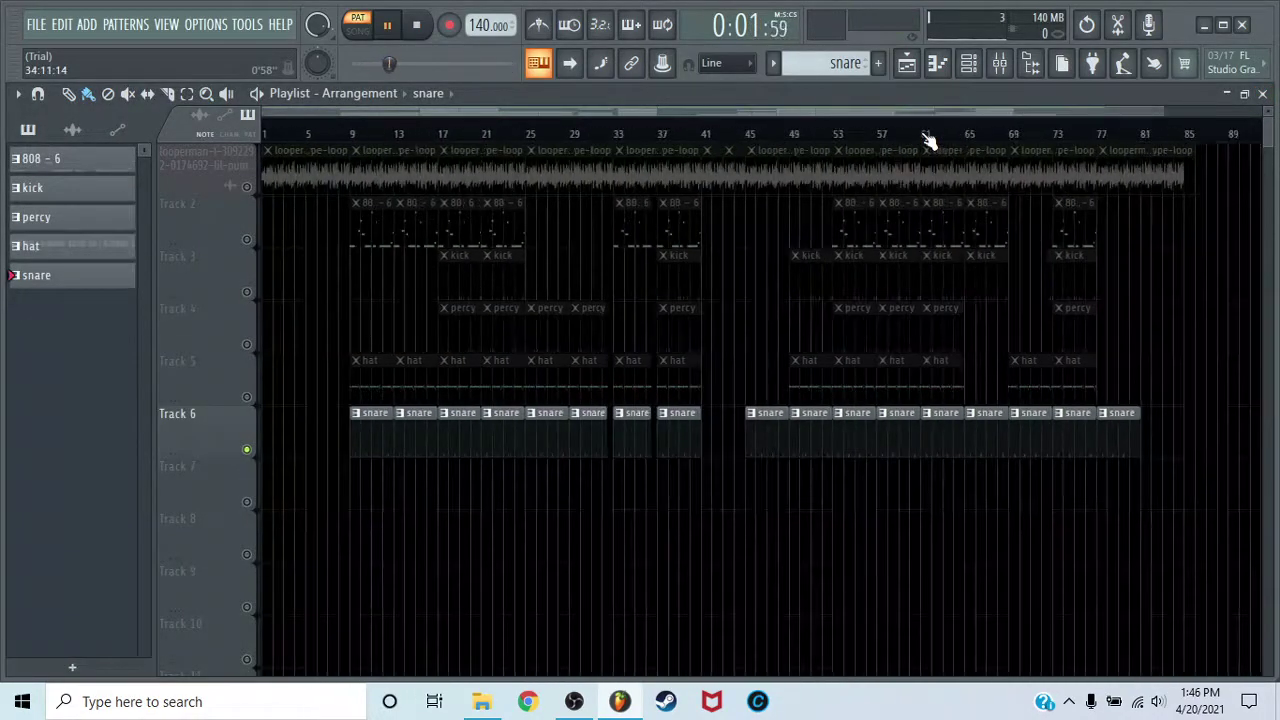
- Collapse the Hi Hat folder in the sample browser and expand the Lil Pump Sample Pack
{"action": "left_click", "coordinate": [1031, 63]}
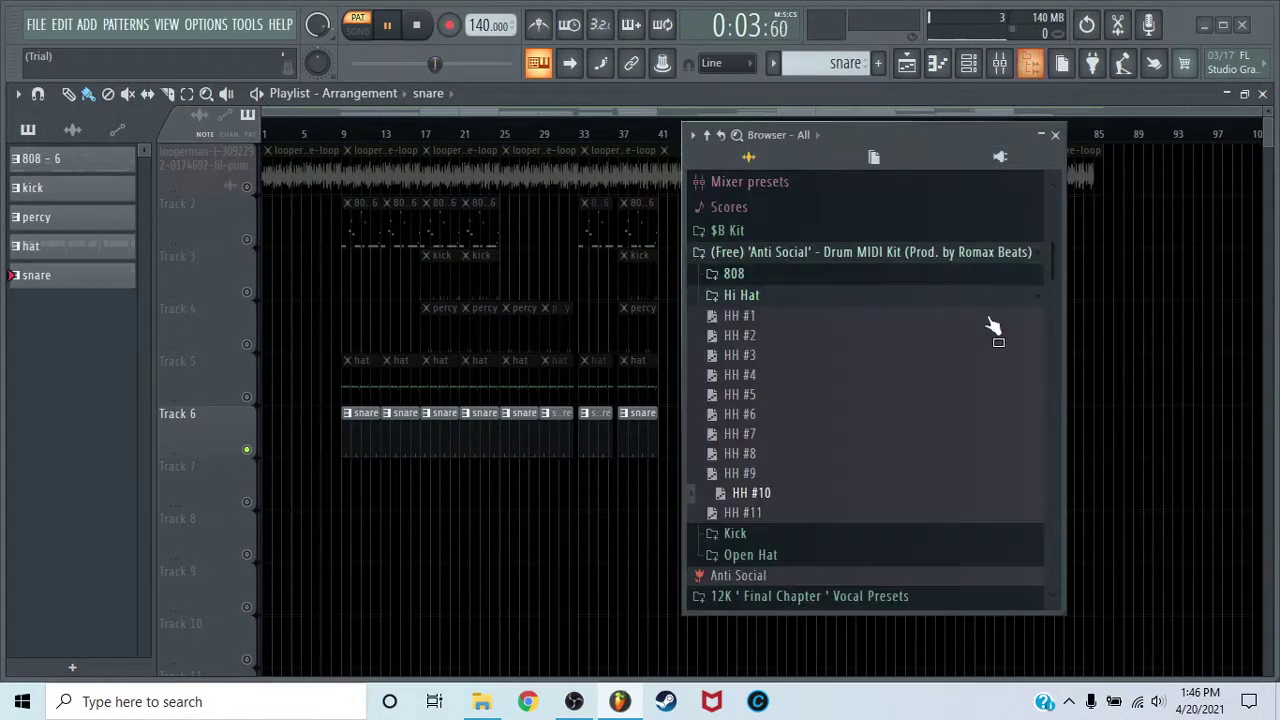
{"action": "left_click", "coordinate": [742, 295]}
{"action": "scroll", "coordinate": [785, 340], "scroll_direction": "down", "scroll_amount": 10}
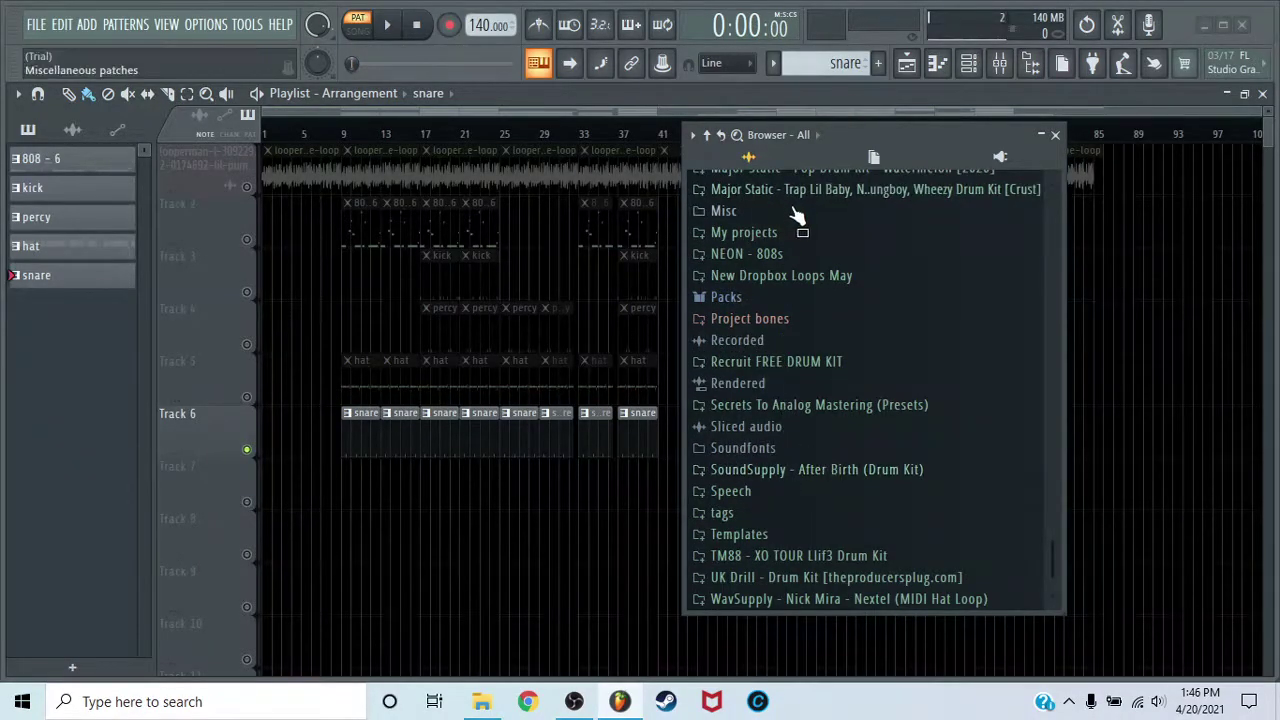
{"action": "scroll", "coordinate": [805, 235], "scroll_direction": "up", "scroll_amount": 2}
{"action": "left_click", "coordinate": [782, 243]}
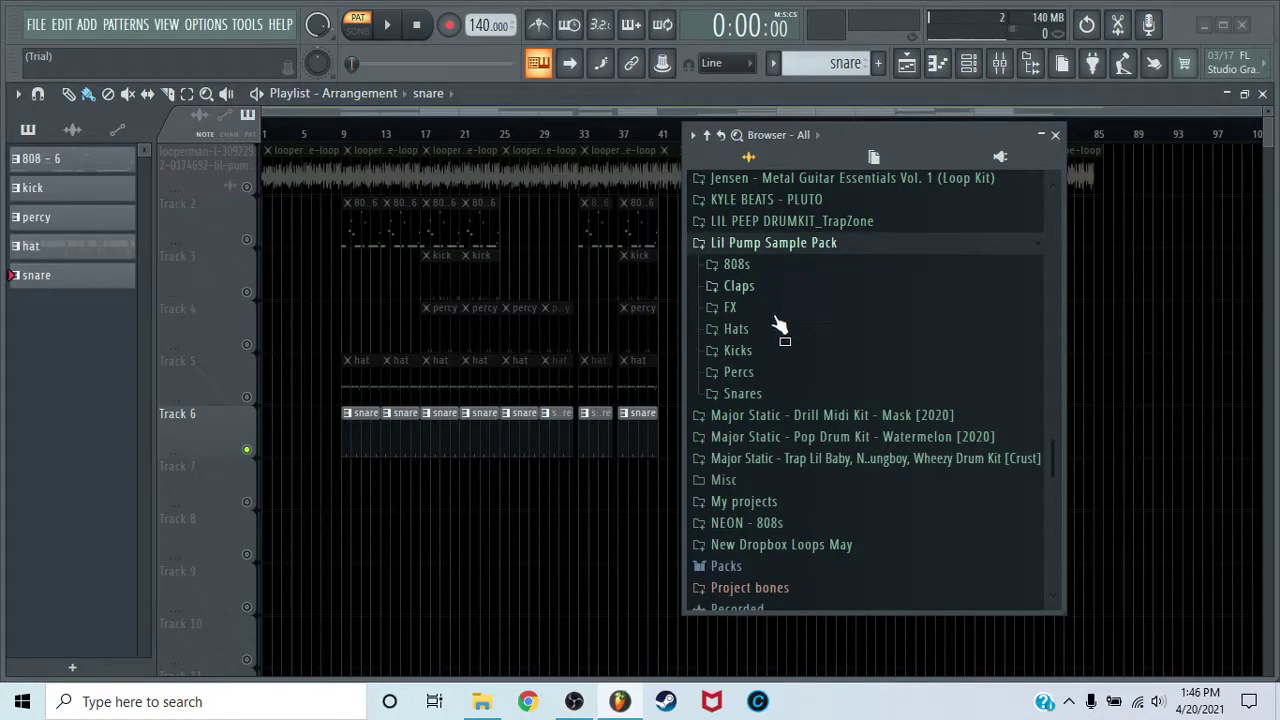
- Place the Auto Gun sample from the FX folder at bar 1 of Track 7 and close its channel settings
{"action": "left_click", "coordinate": [740, 308]}
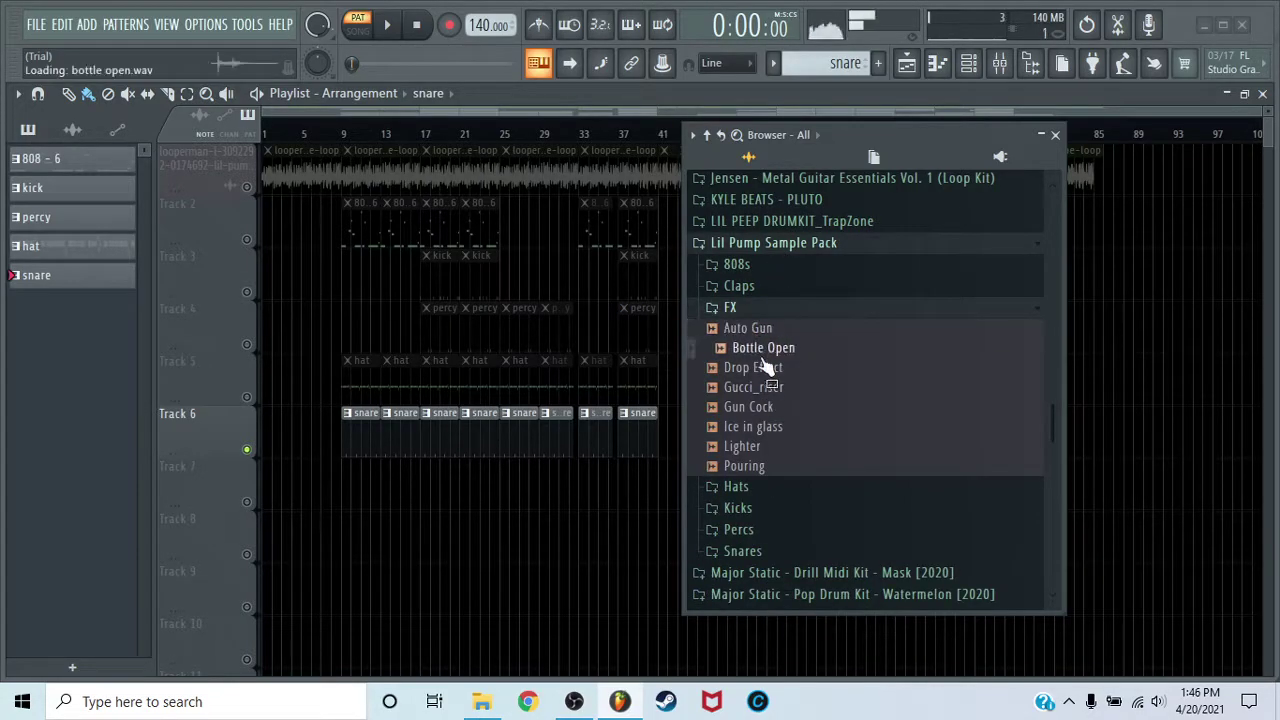
{"action": "left_click_drag", "start_coordinate": [757, 339], "coordinate": [271, 488]}
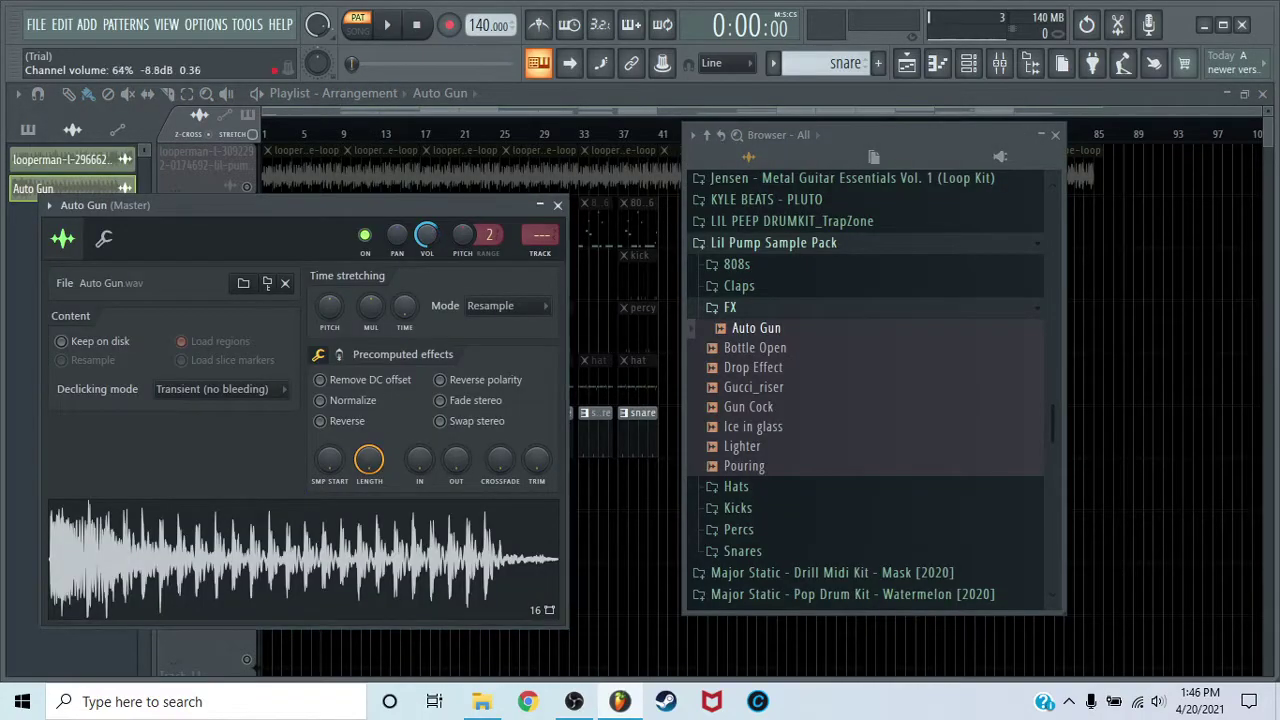
{"action": "left_click", "coordinate": [558, 206]}
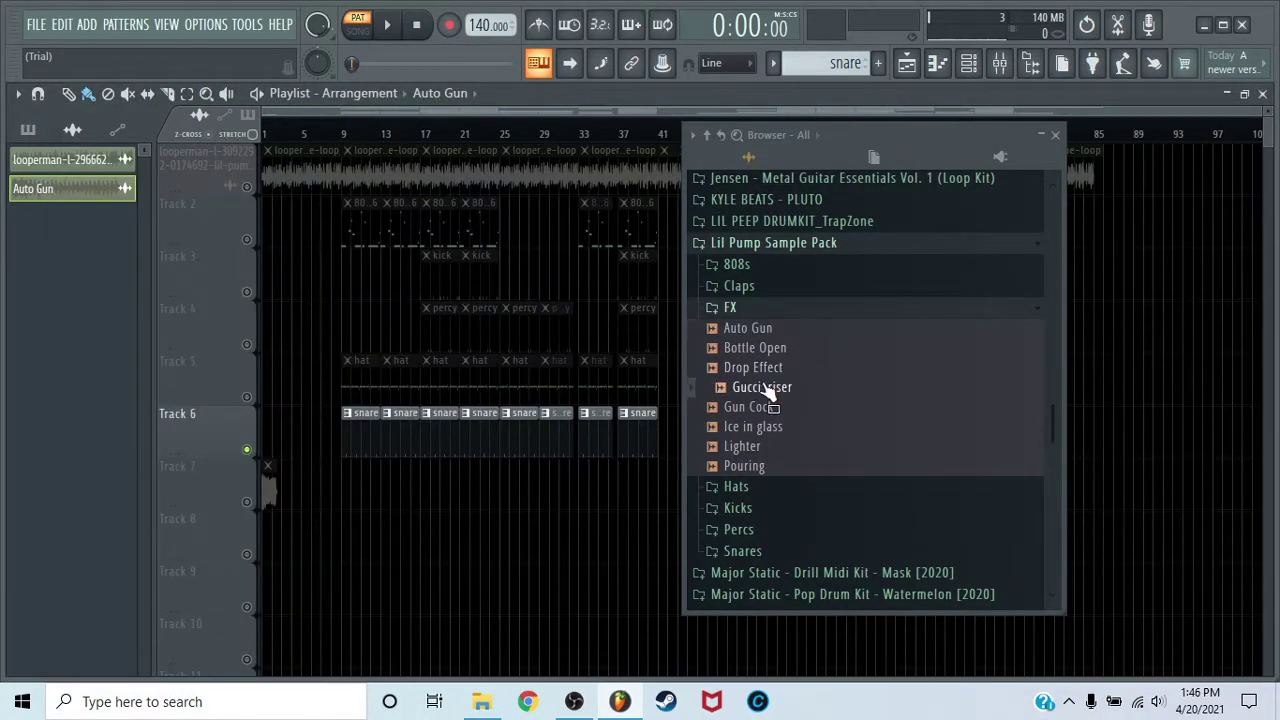
- Place the Gucci_riser sample on Track 7 and align it to lead into the drop at bar 9
{"action": "scroll", "coordinate": [277, 134], "scroll_direction": "up", "scroll_amount": 5}
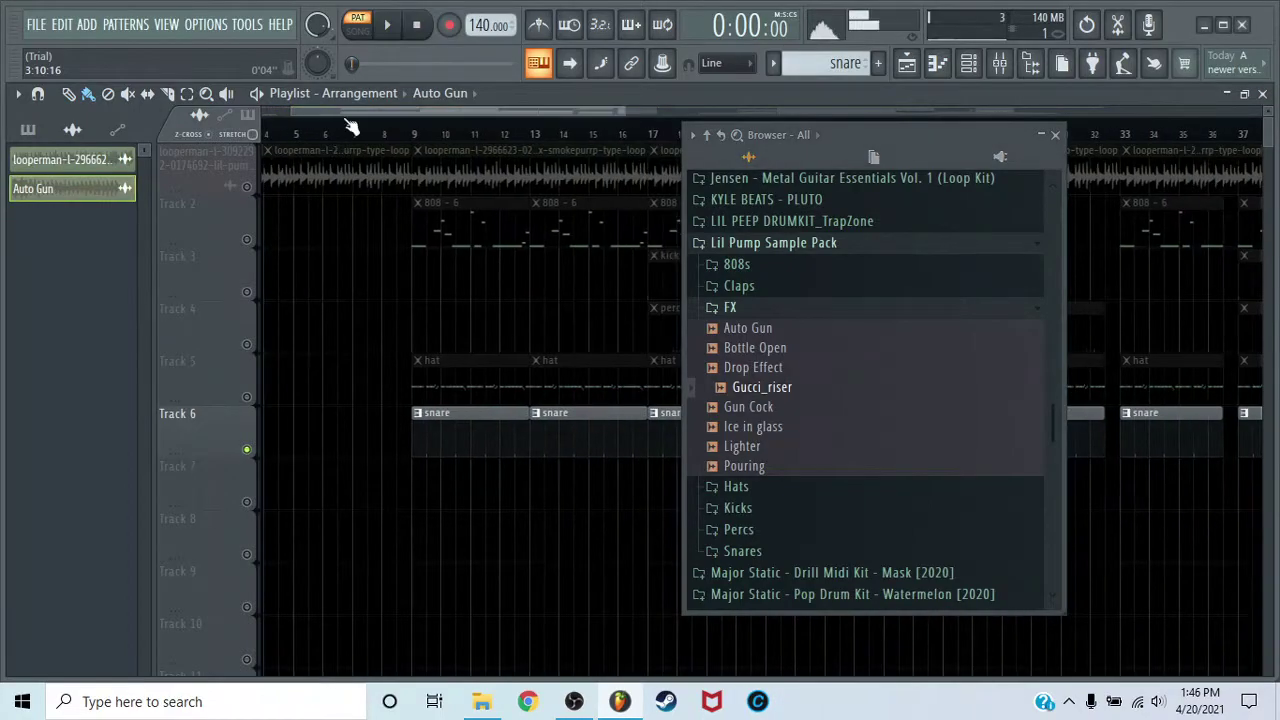
{"action": "left_click_drag", "start_coordinate": [783, 407], "coordinate": [463, 480]}
{"action": "left_click_drag", "start_coordinate": [378, 490], "coordinate": [393, 488]}
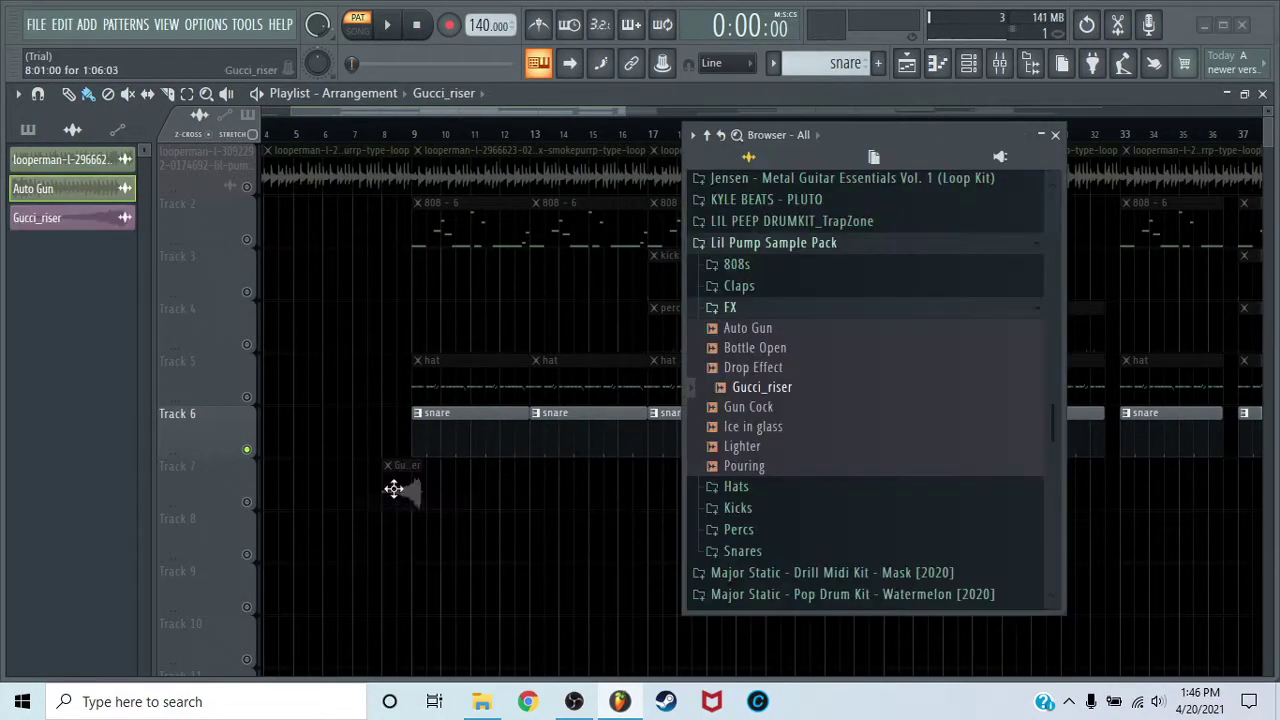
{"action": "scroll", "coordinate": [471, 137], "scroll_direction": "up", "scroll_amount": 6}
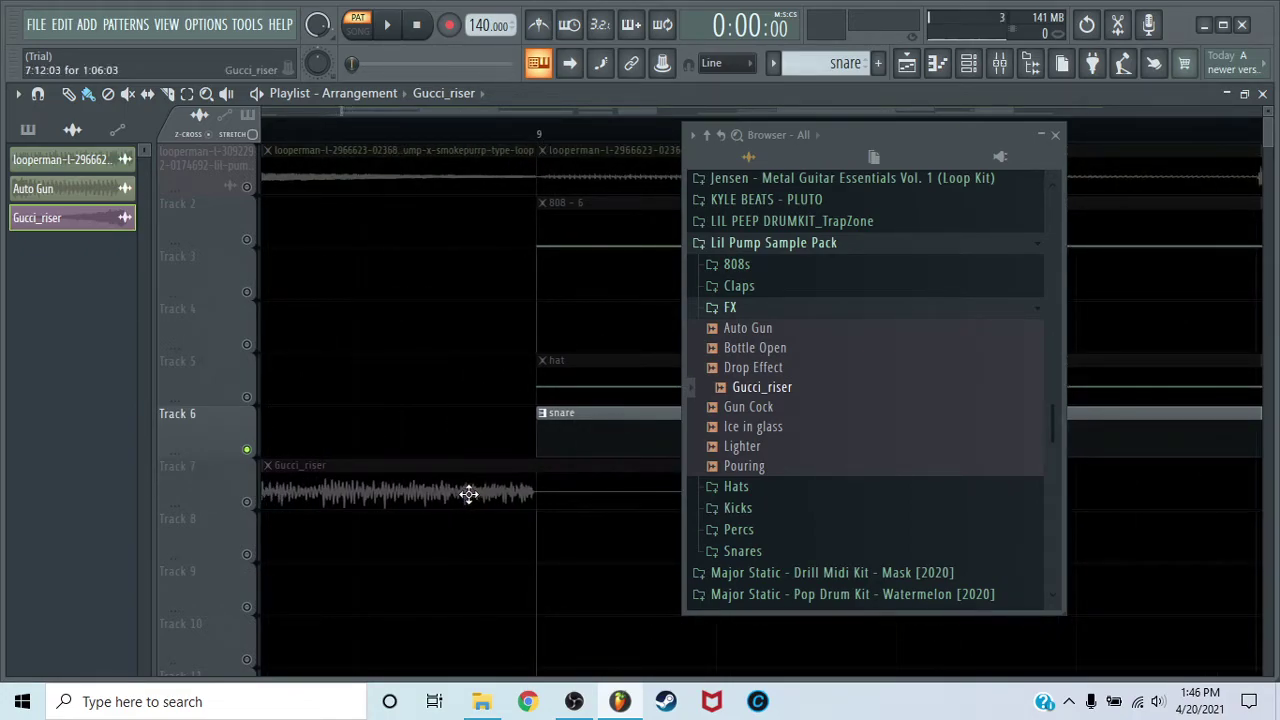
{"action": "scroll", "coordinate": [452, 161], "scroll_direction": "down", "scroll_amount": 4}
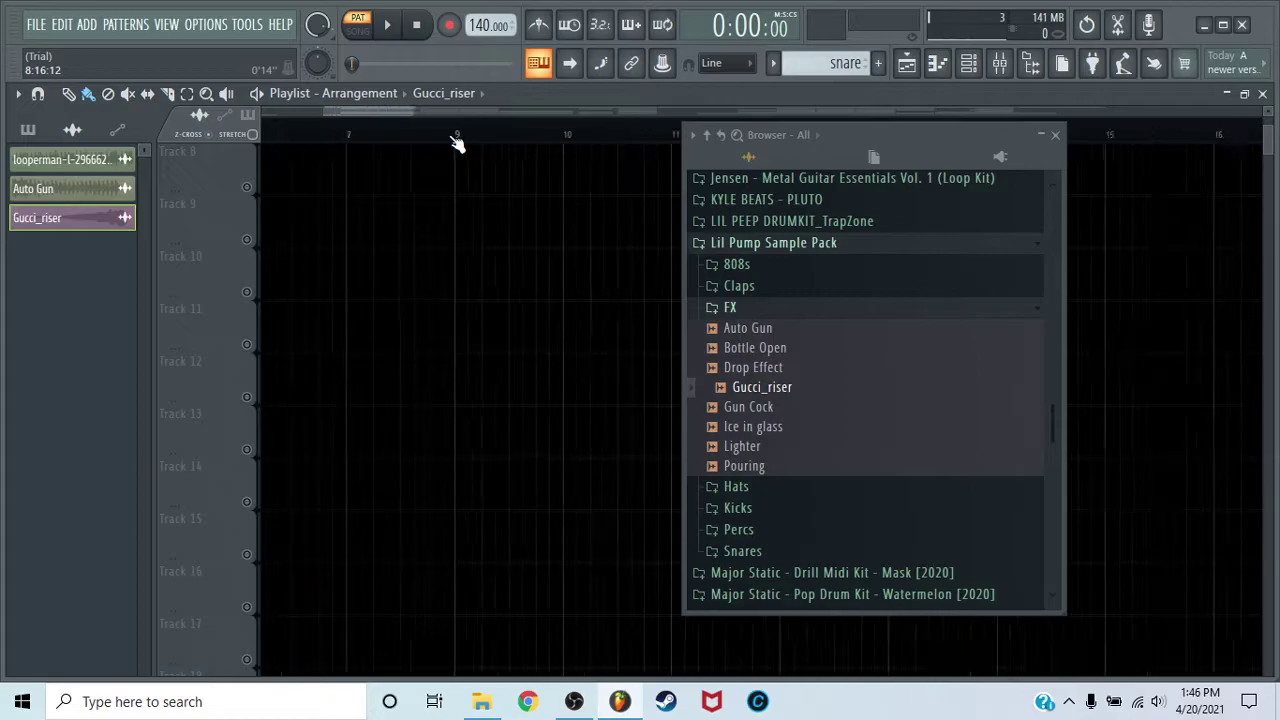
{"action": "scroll", "coordinate": [455, 143], "scroll_direction": "down", "scroll_amount": 8}
{"action": "scroll", "coordinate": [470, 250], "scroll_direction": "up", "scroll_amount": 4}
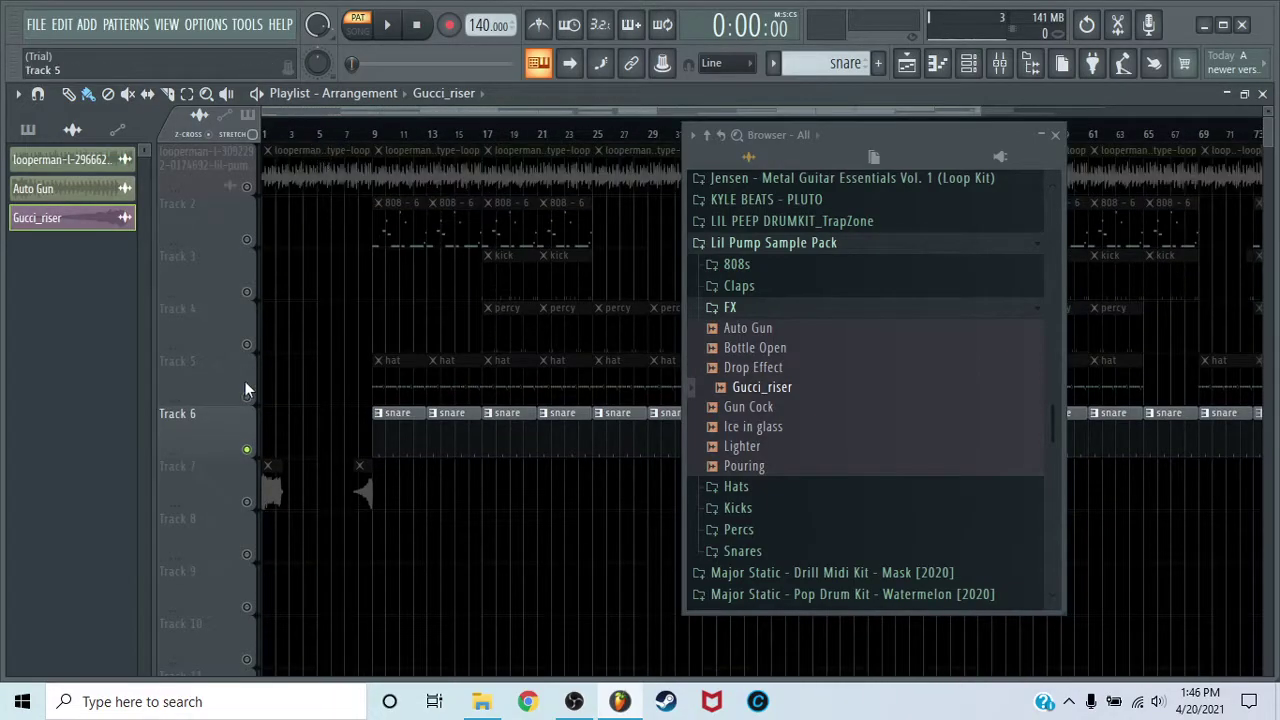
- Unsolo Track 6, close the sample browser, and play the whole arrangement in song mode from bar 1
{"action": "right_click", "coordinate": [247, 449]}
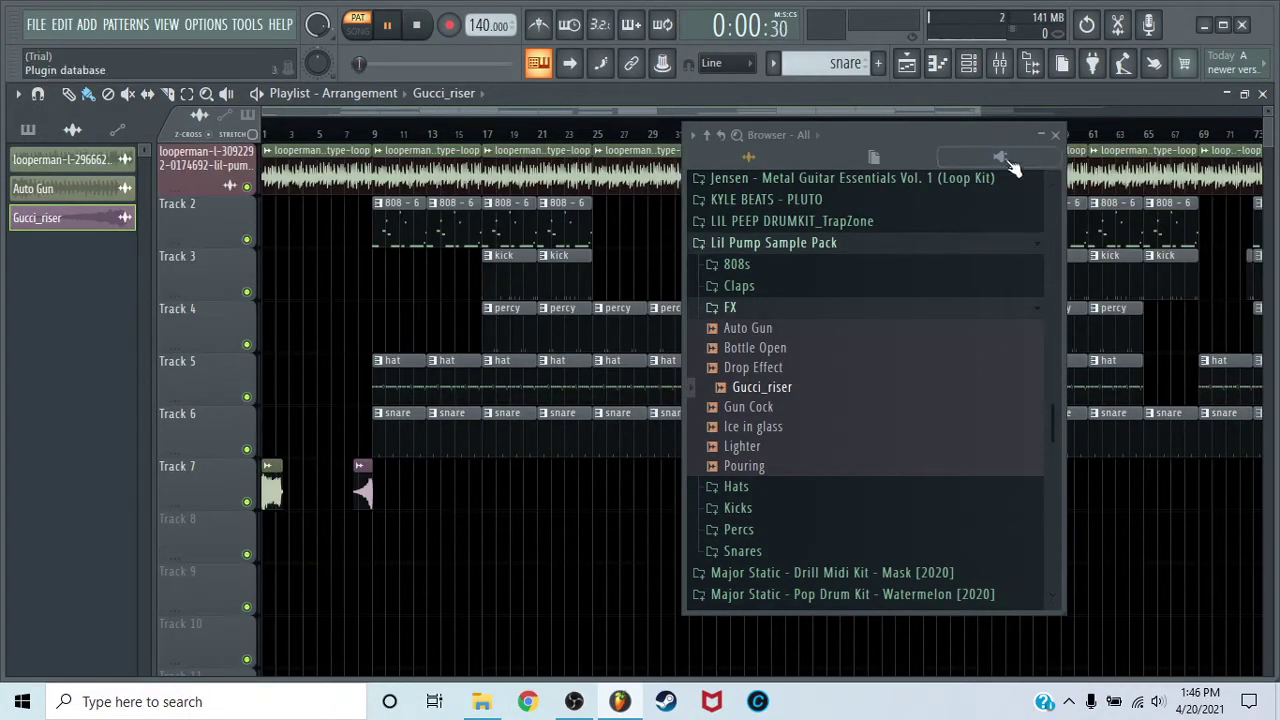
{"action": "left_click", "coordinate": [1056, 137]}
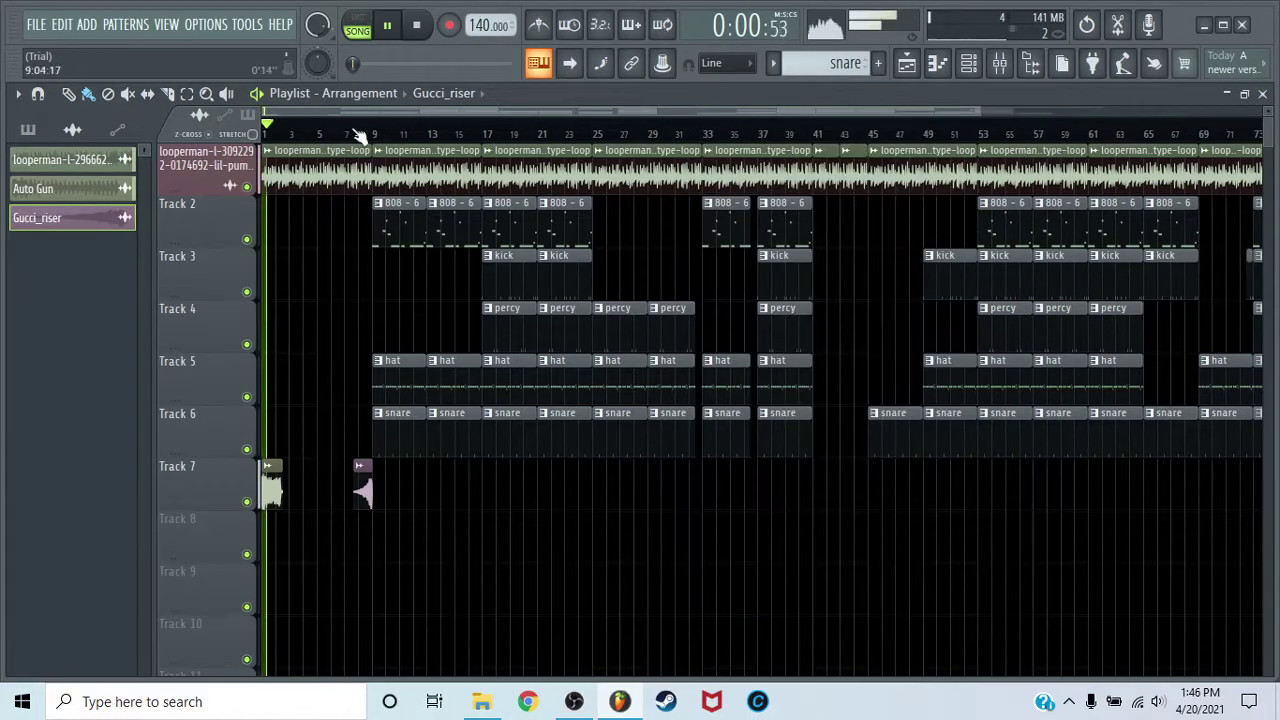
{"action": "scroll", "coordinate": [279, 138], "scroll_direction": "up", "scroll_amount": 3}
{"action": "scroll", "coordinate": [320, 130], "scroll_direction": "up", "scroll_amount": 4}
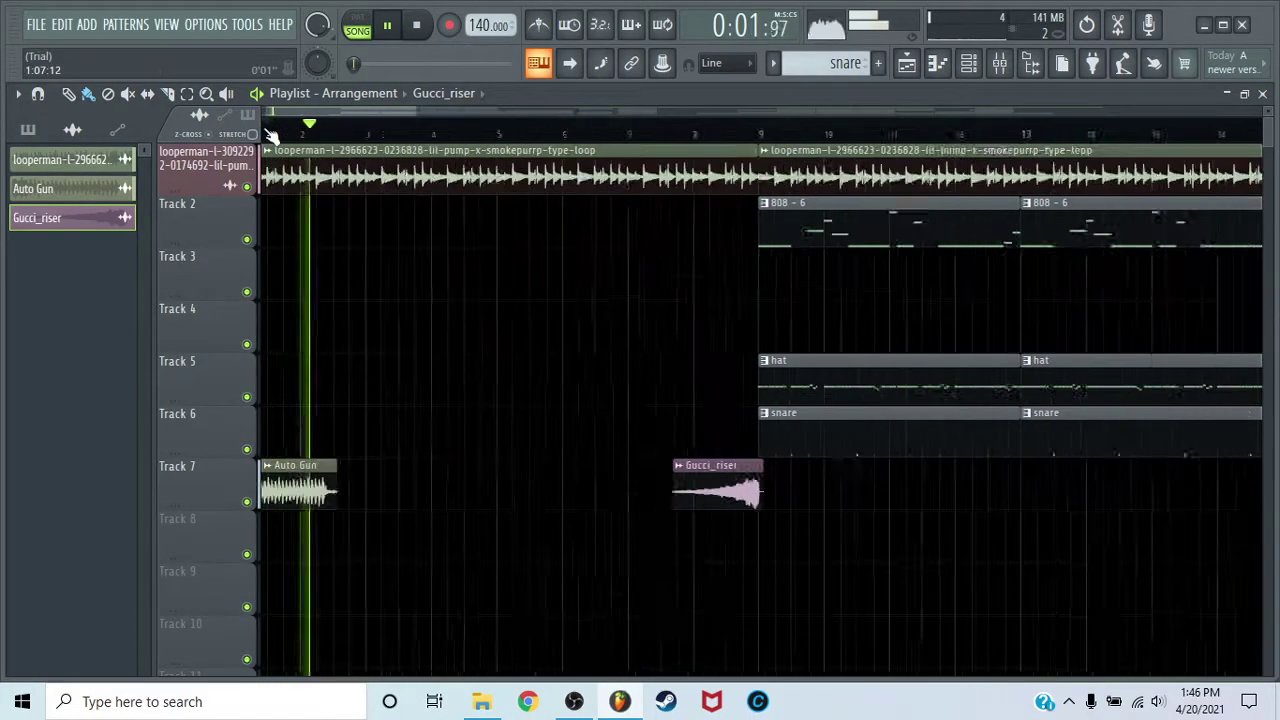
{"action": "key", "text": "space"}
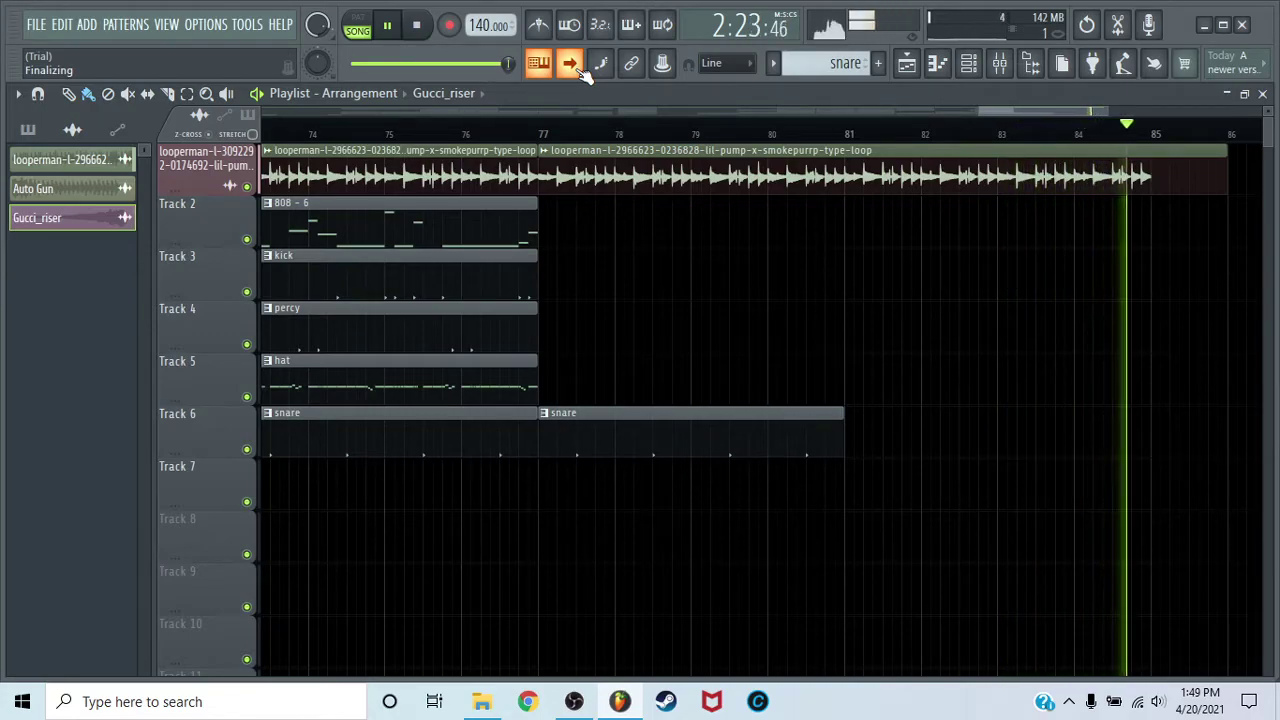
{"action": "key", "text": "space"}
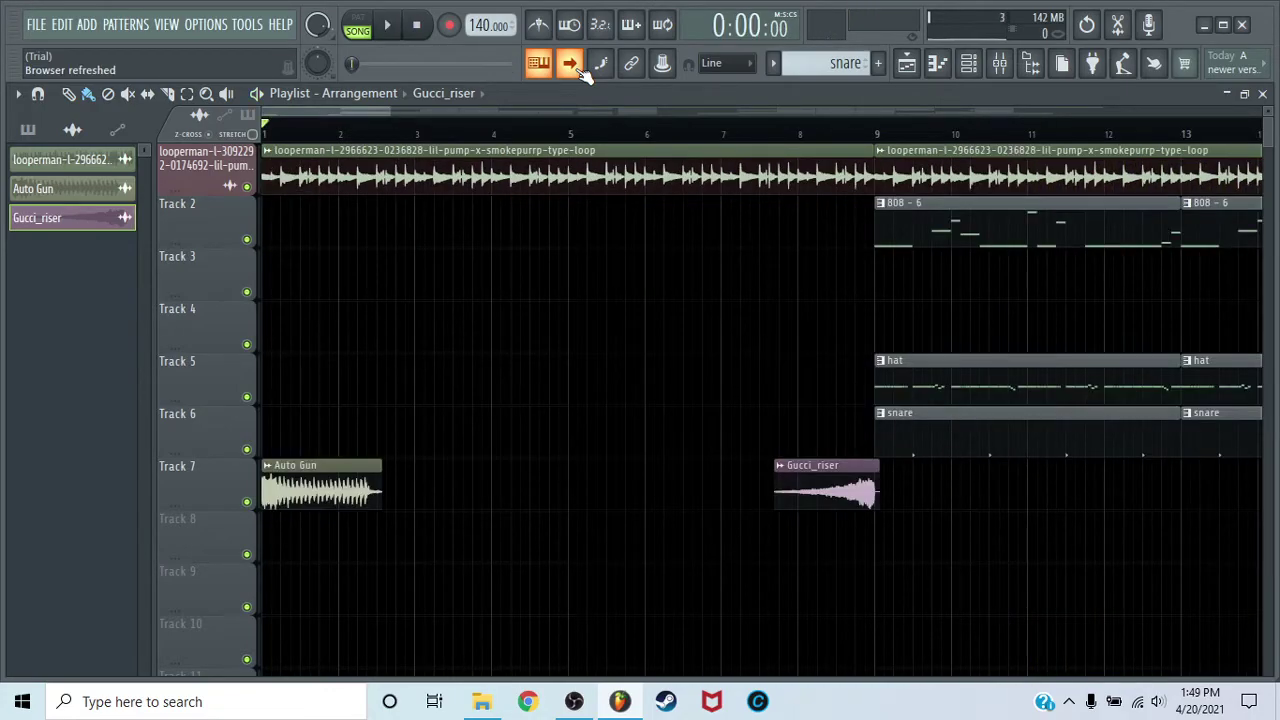